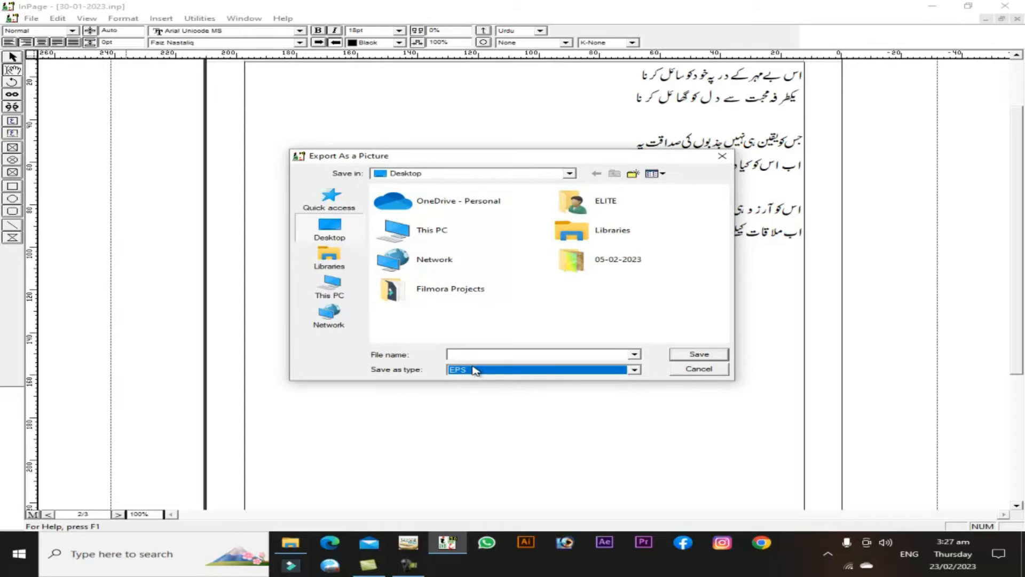
# Name the picture export "Any Name Type" as an EPS file and save it to the Desktop
pyautogui.click(471, 351)
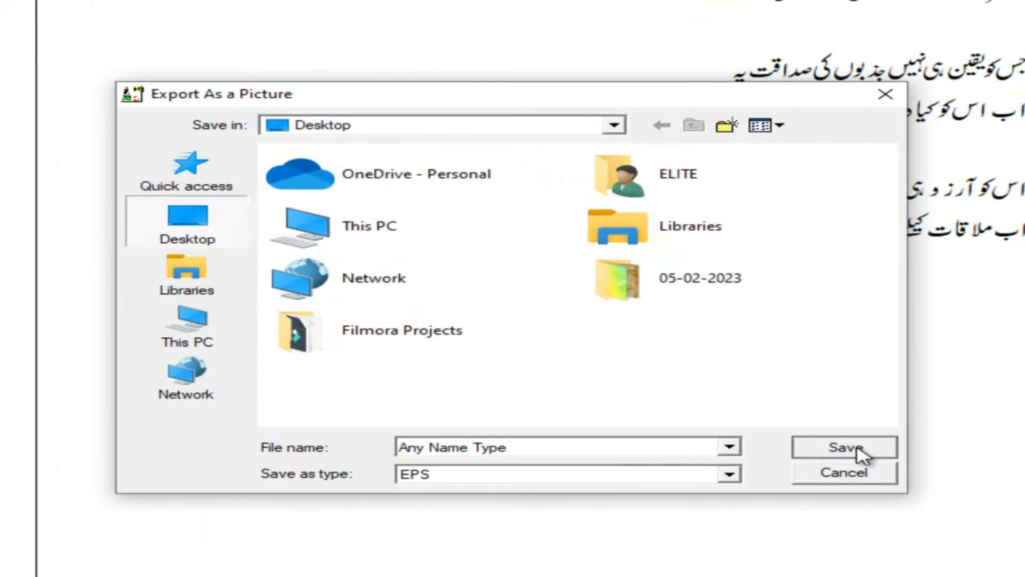
pyautogui.click(194, 237)
pyautogui.click(861, 453)
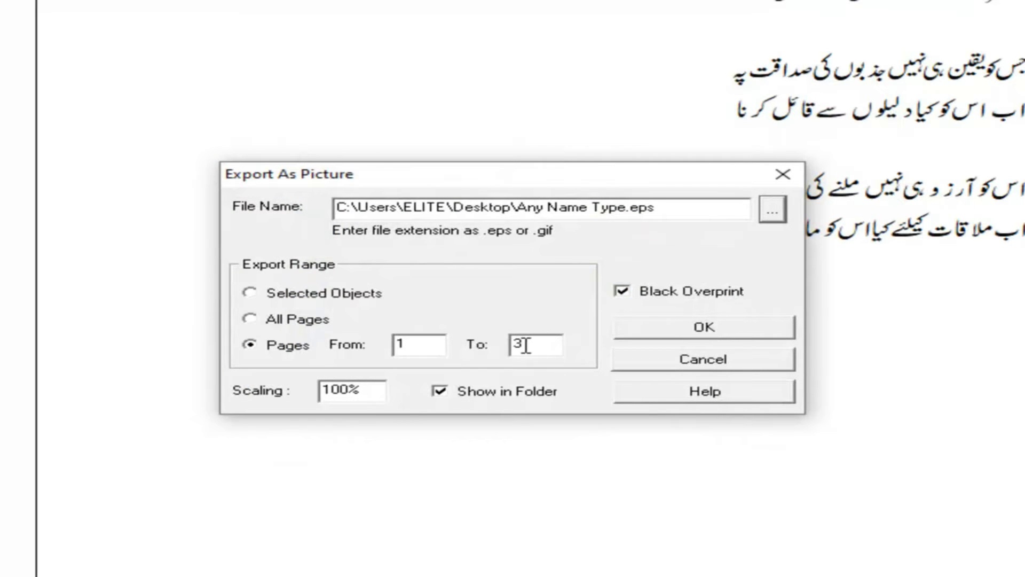
# Limit the export range to page 2 only and export the EPS picture
pyautogui.moveTo(526, 345); pyautogui.dragTo(479, 350)
pyautogui.write('1')
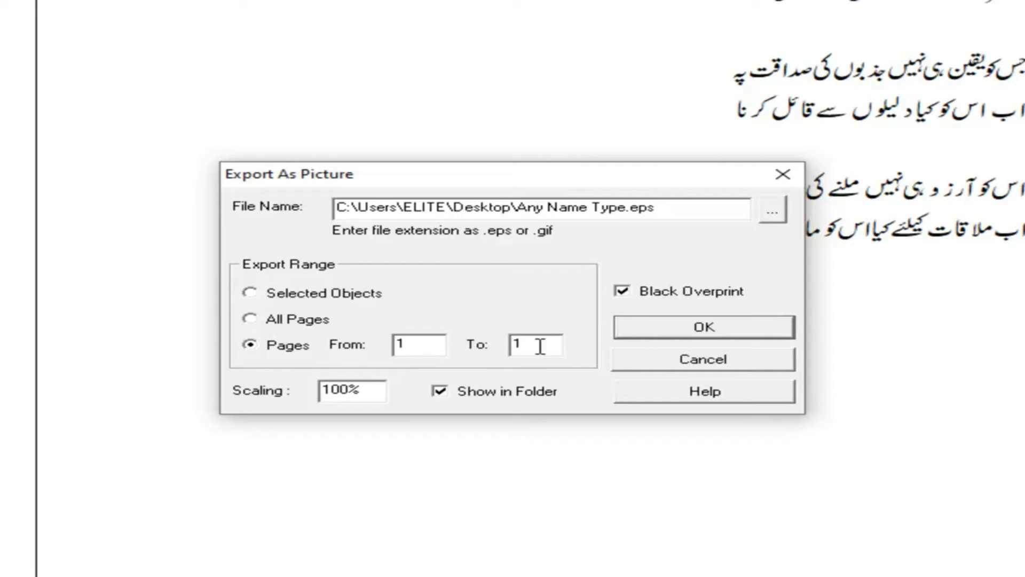
pyautogui.click(401, 346)
pyautogui.moveTo(419, 346); pyautogui.dragTo(356, 345)
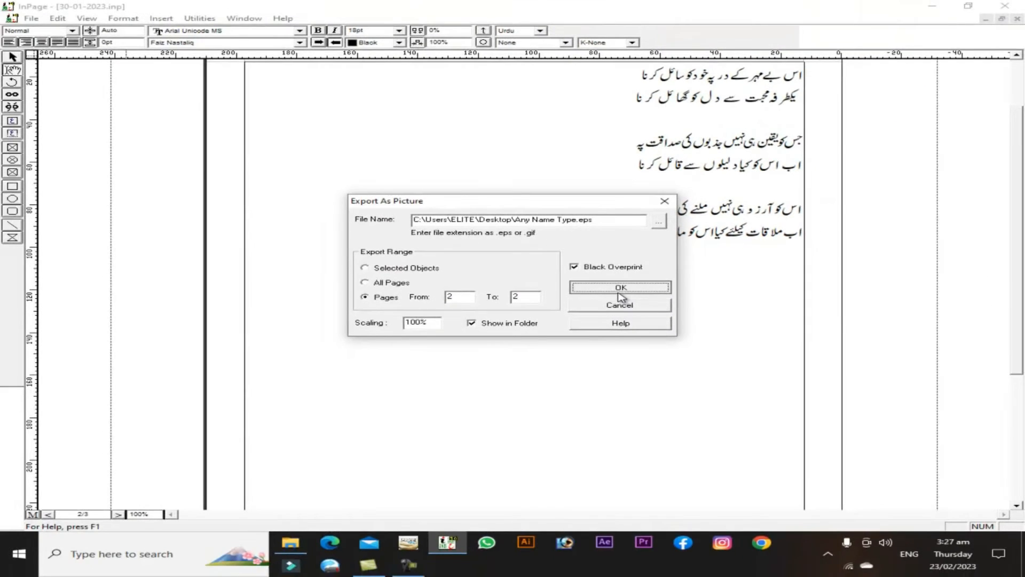
pyautogui.click(705, 327)
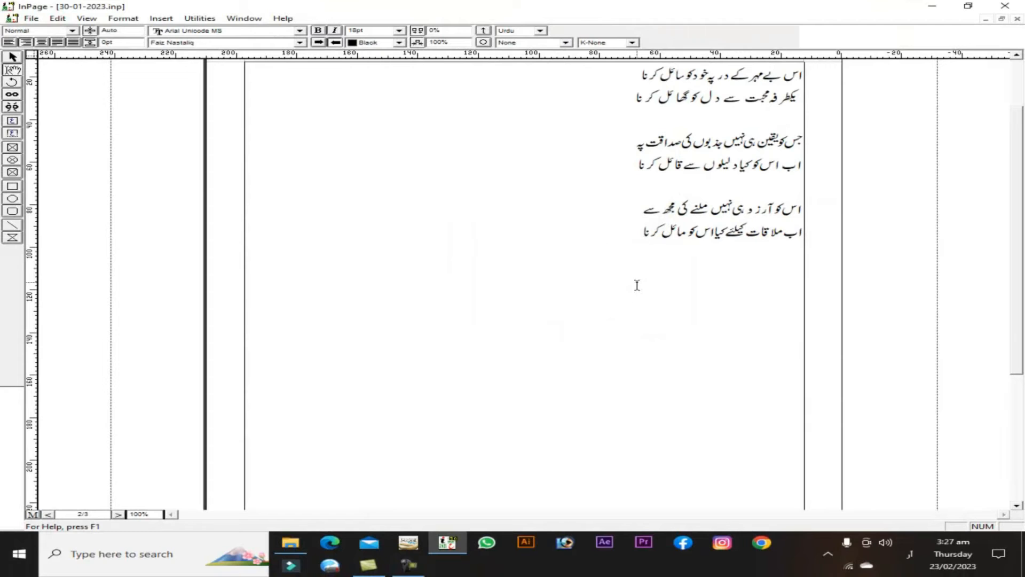
# Switch to Photoshop and open the dark SplitShire-8098-1800x1200 image from the desktop in it
pyautogui.click(932, 7)
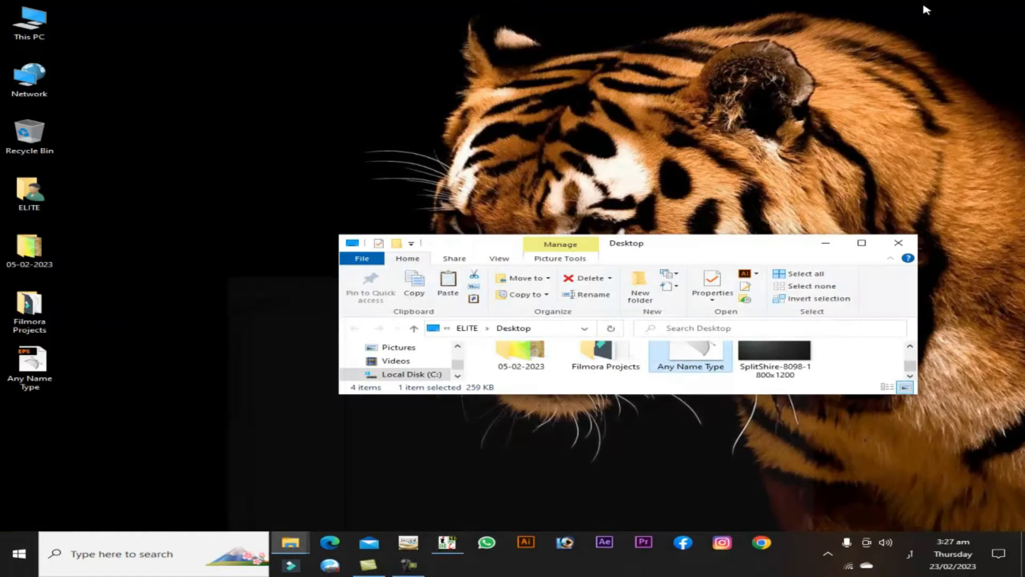
pyautogui.click(899, 243)
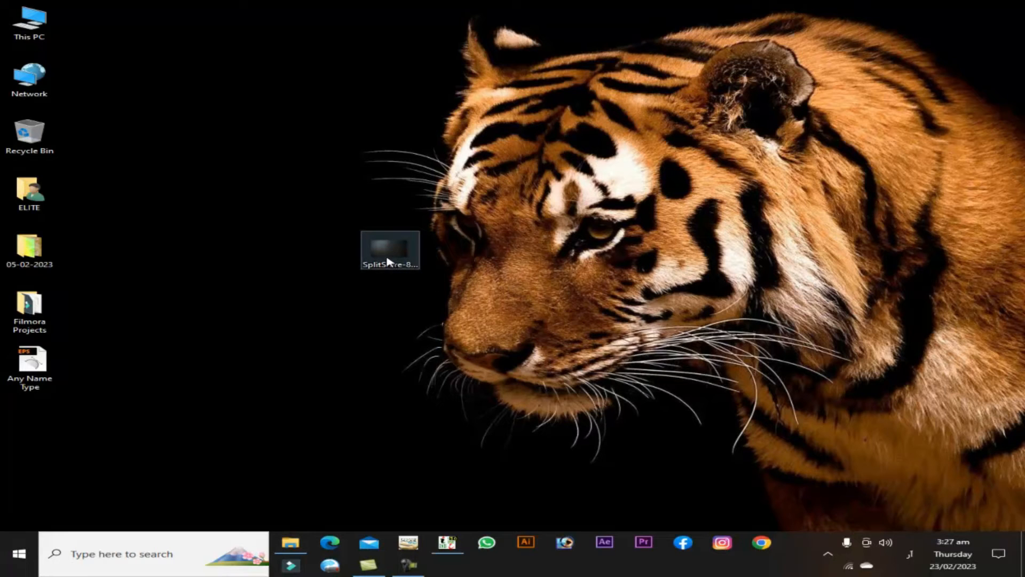
pyautogui.click(388, 262)
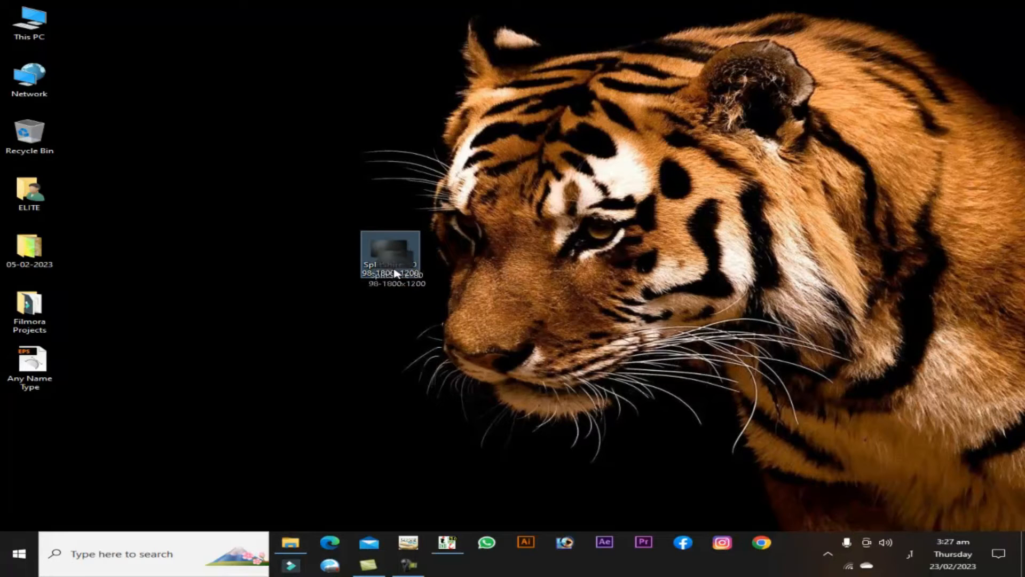
pyautogui.click(565, 544)
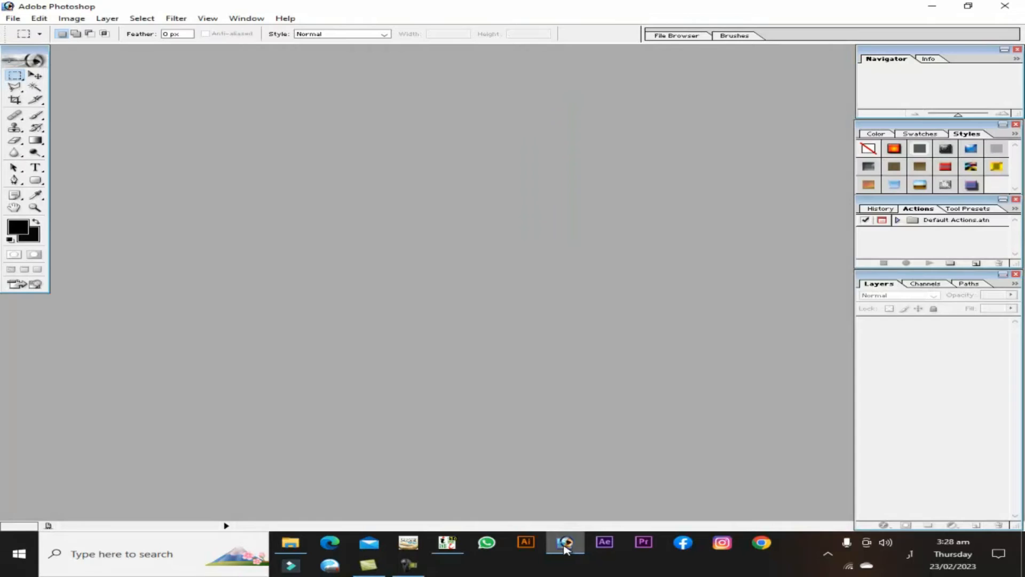
pyautogui.click(565, 543)
pyautogui.moveTo(398, 268); pyautogui.dragTo(524, 314)
pyautogui.moveTo(464, 63); pyautogui.dragTo(355, 111)
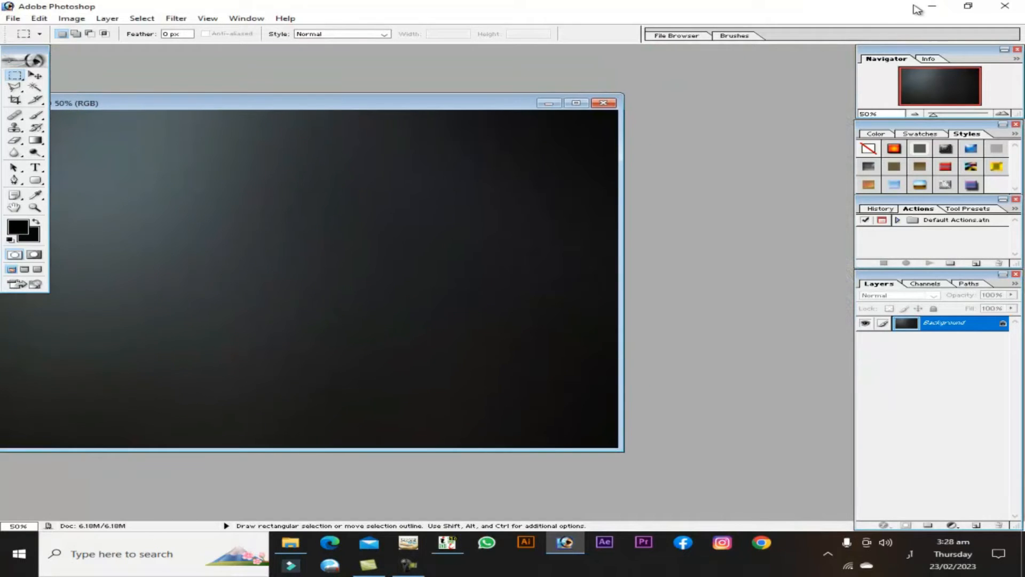
# Open the Any Name Type EPS file from the desktop in Photoshop, rasterized at 300 pixels/inch in RGB Color
pyautogui.click(933, 6)
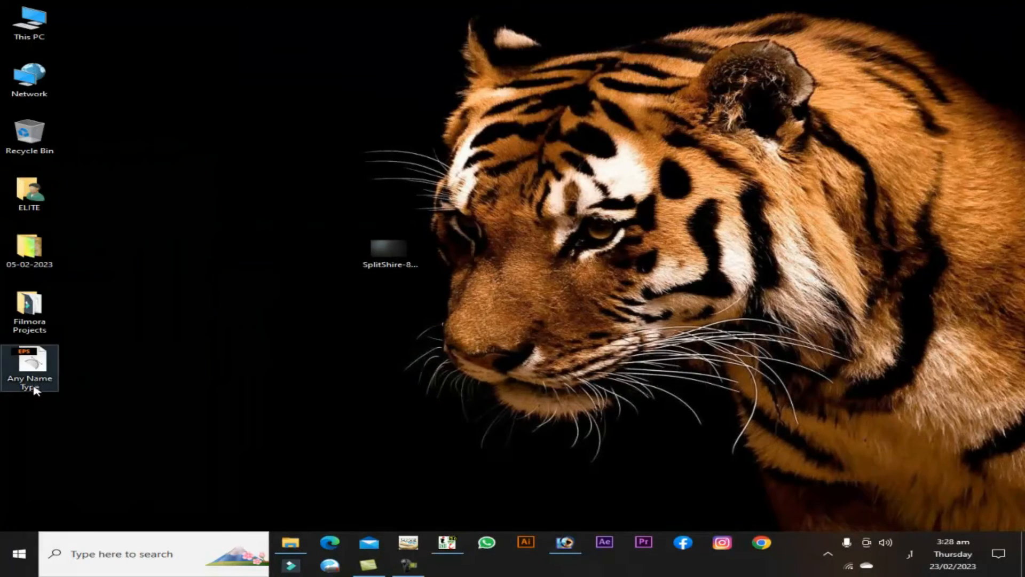
pyautogui.moveTo(31, 379); pyautogui.dragTo(551, 298)
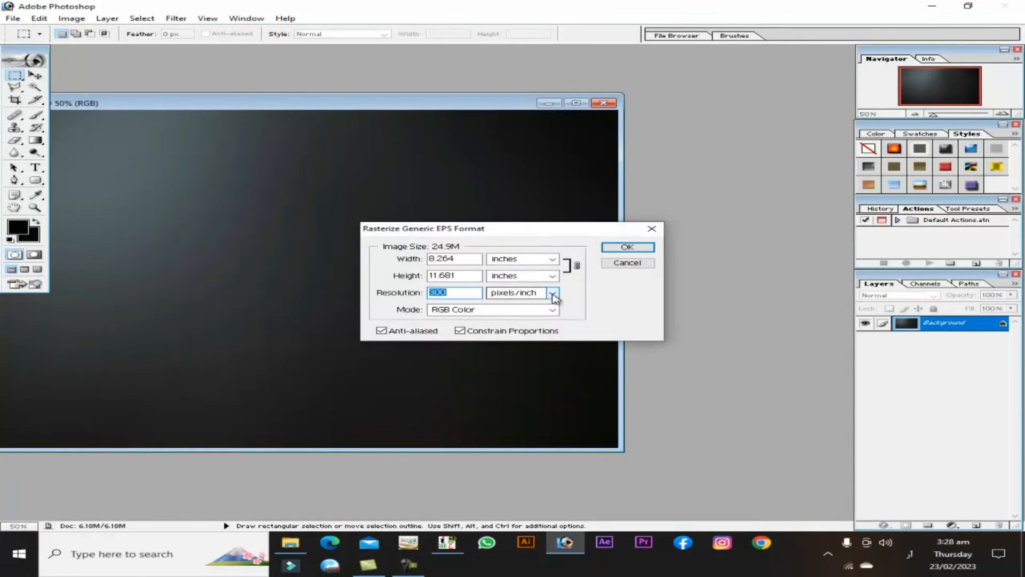
pyautogui.press('Return')
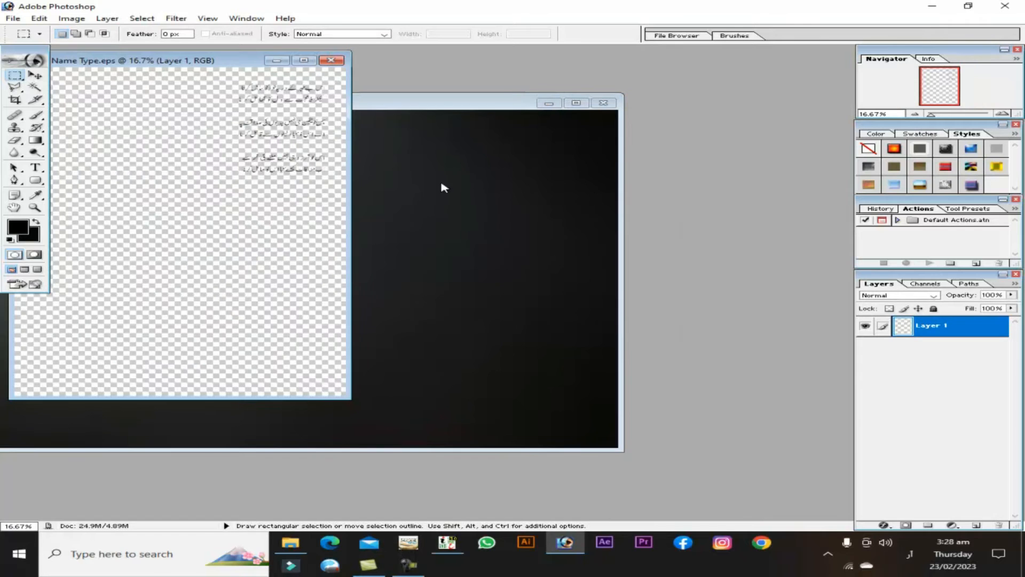
# Copy the Urdu text layer onto the dark background image, enlarge it slightly and place it in the right half
pyautogui.click(39, 77)
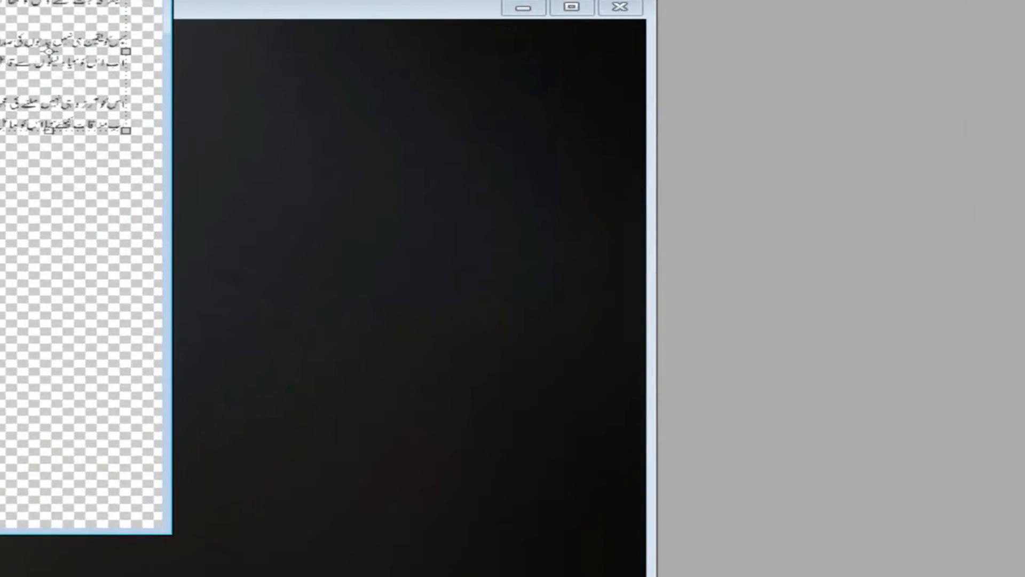
pyautogui.moveTo(91, 60); pyautogui.dragTo(474, 325)
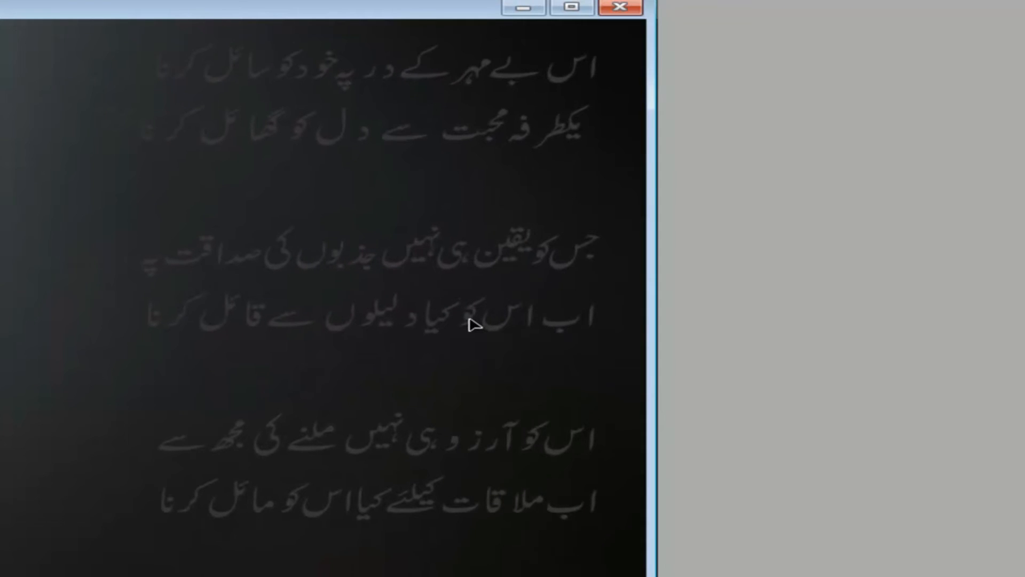
pyautogui.moveTo(127, 324); pyautogui.dragTo(93, 366)
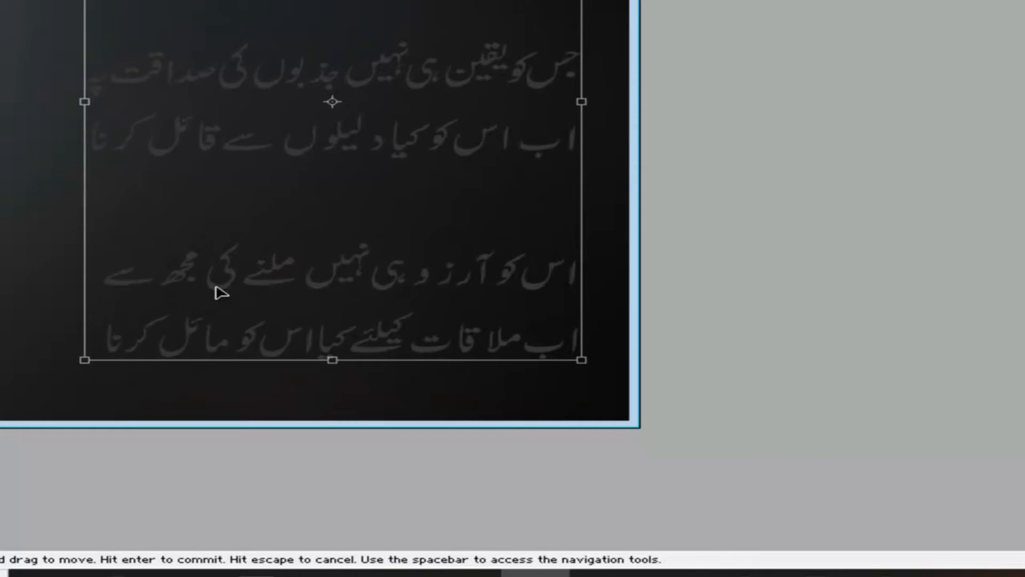
pyautogui.press('Return')
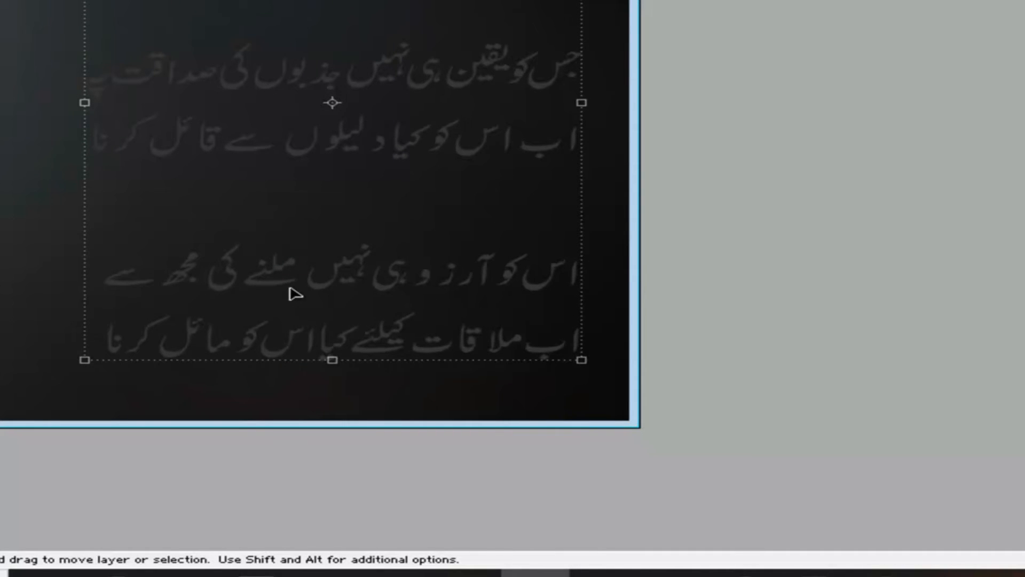
pyautogui.moveTo(293, 290)
pyautogui.mouseDown()
pyautogui.moveTo(291, 304)
pyautogui.moveTo(291, 293)
pyautogui.mouseUp()
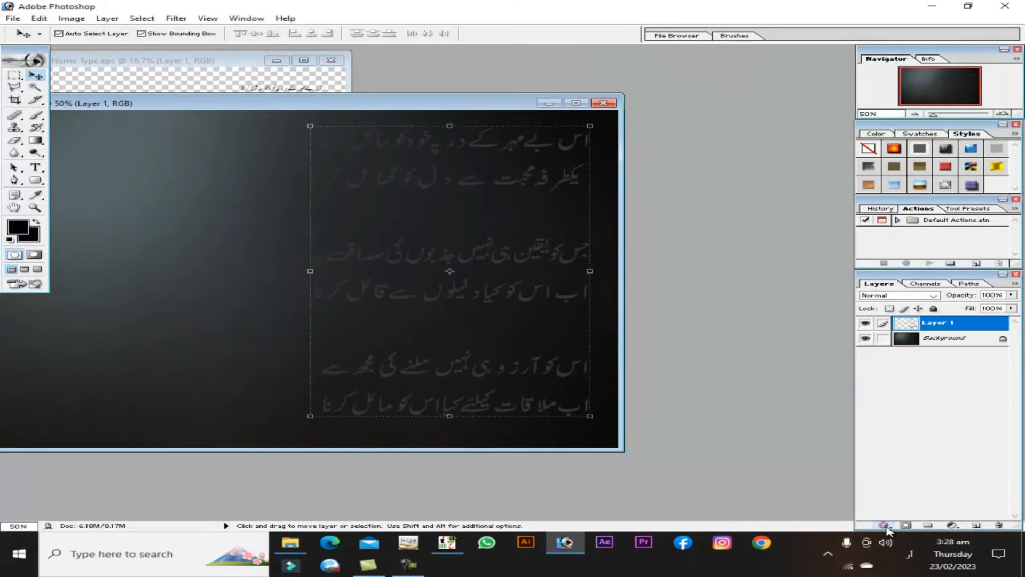
# Add a white (FFFFFF) Color Overlay to the Urdu text layer
pyautogui.click(884, 526)
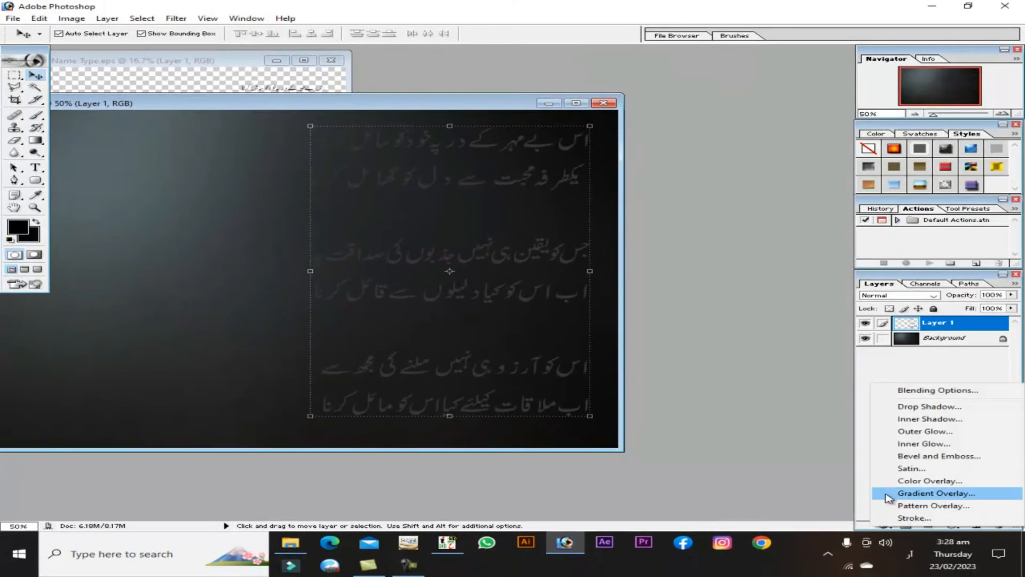
pyautogui.click(914, 482)
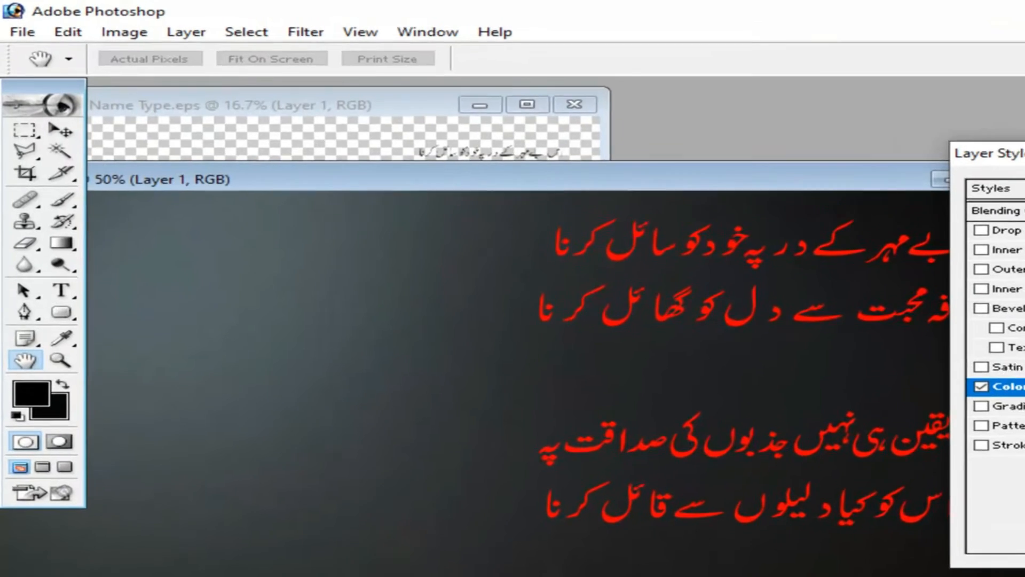
pyautogui.click(842, 124)
pyautogui.write('0')
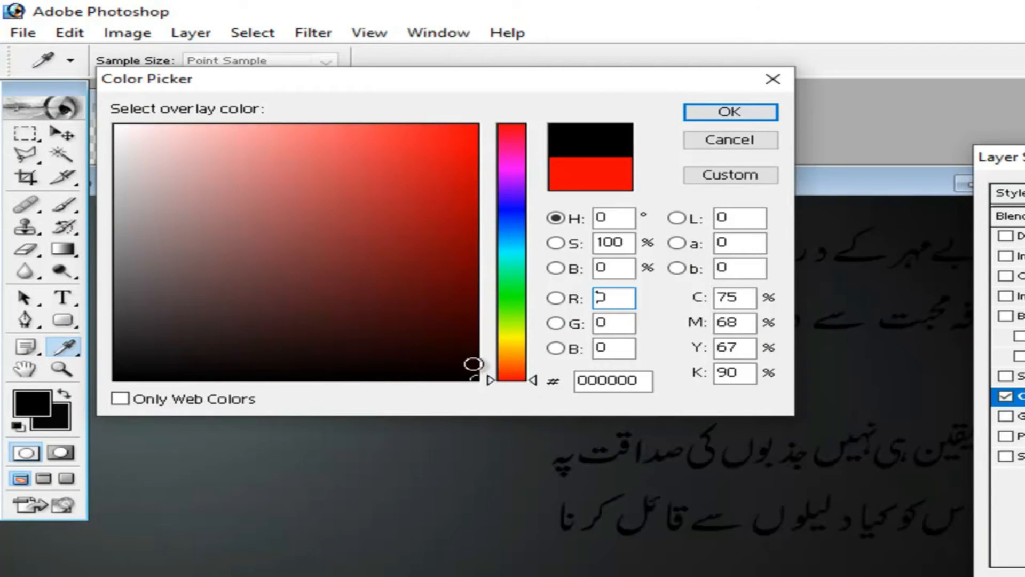
pyautogui.moveTo(252, 244); pyautogui.dragTo(114, 126)
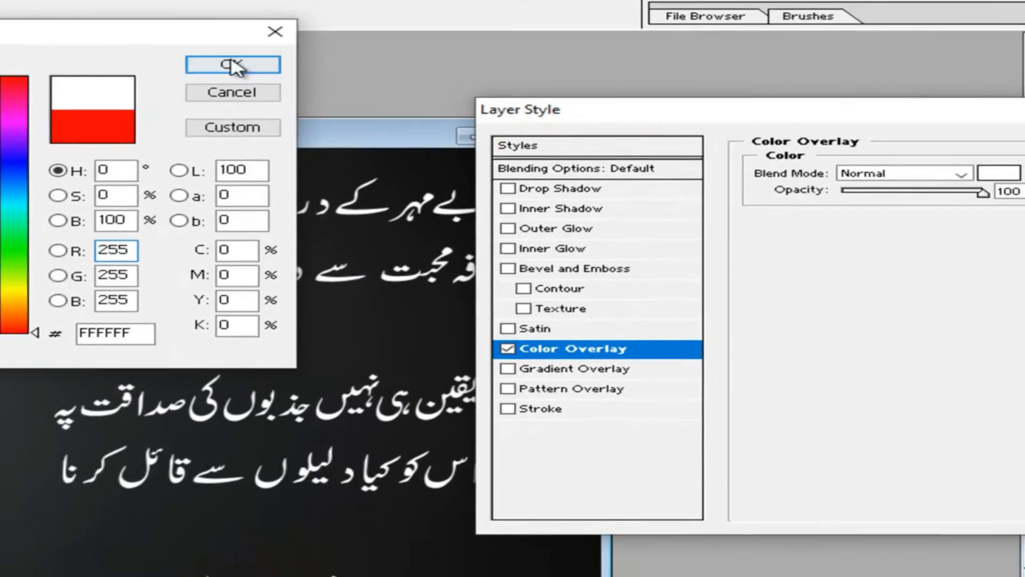
pyautogui.click(728, 111)
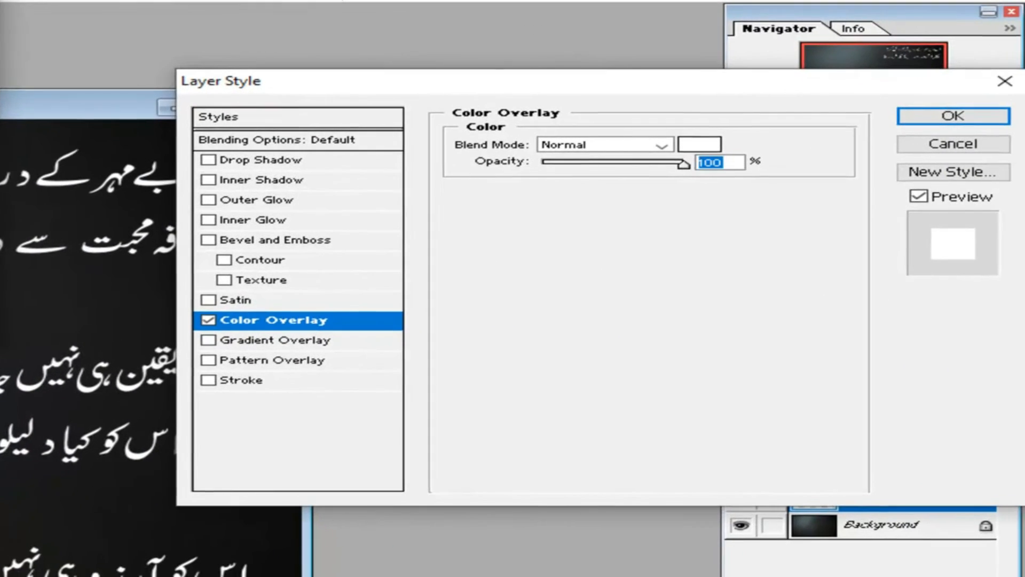
# Add a black outside Stroke to the Urdu text layer
pyautogui.click(244, 380)
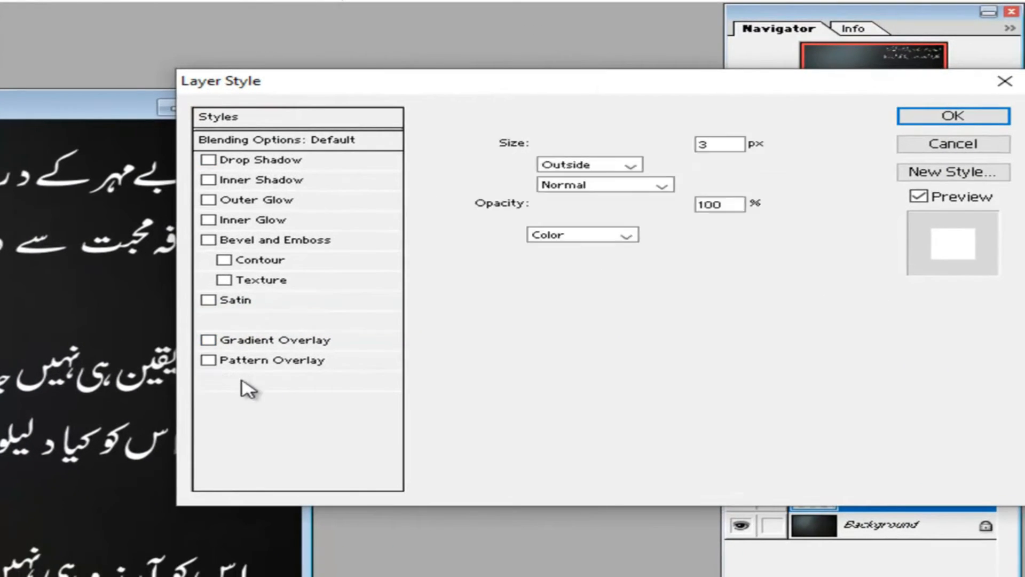
pyautogui.click(522, 259)
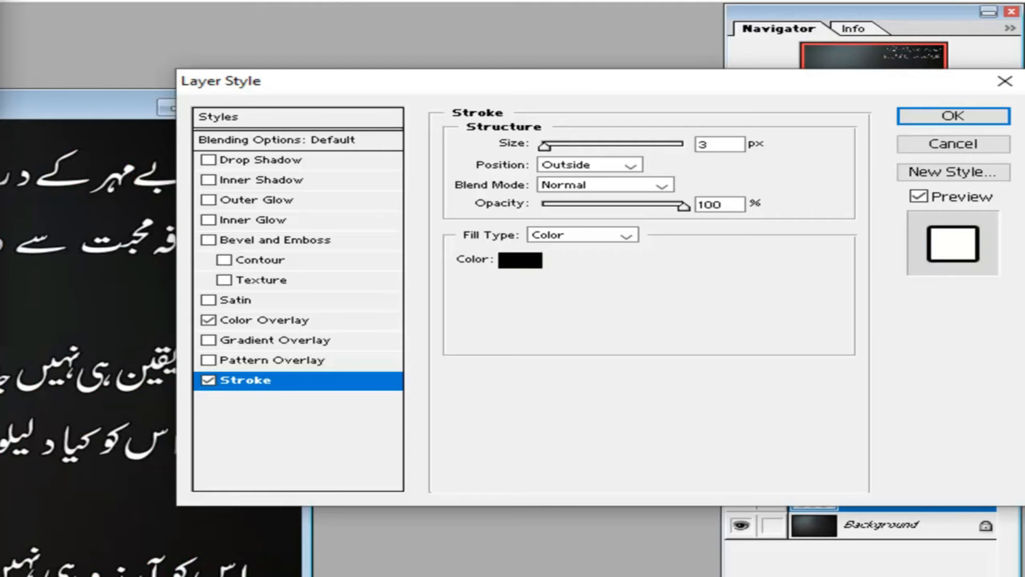
pyautogui.press('Return')
# Try stroke sizes of 1, 8 and 7 px, set the size to 6 px and apply the layer style
pyautogui.write('1')
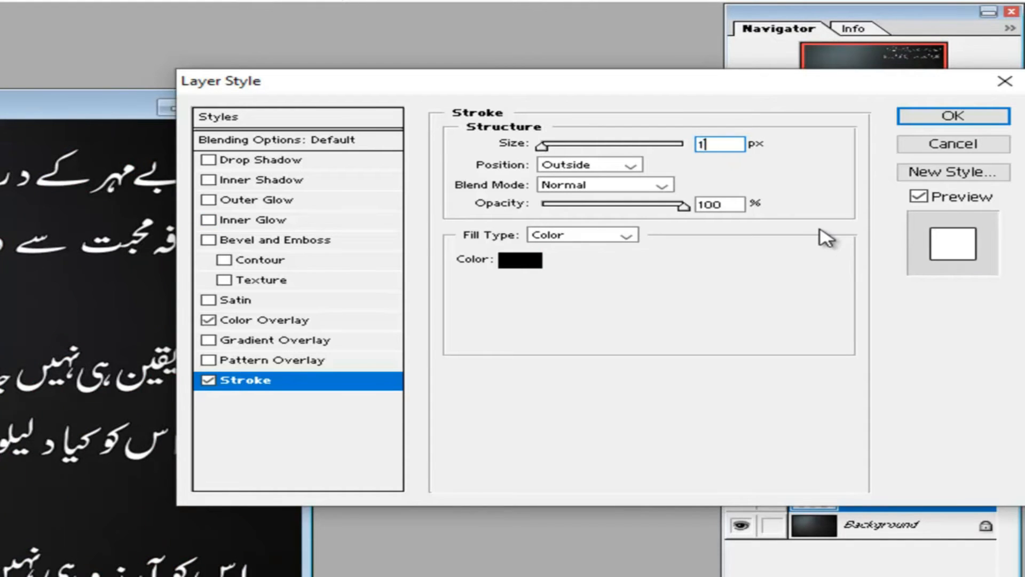
pyautogui.write('0')
pyautogui.press('BackSpace')
pyautogui.press('BackSpace')
pyautogui.write('8')
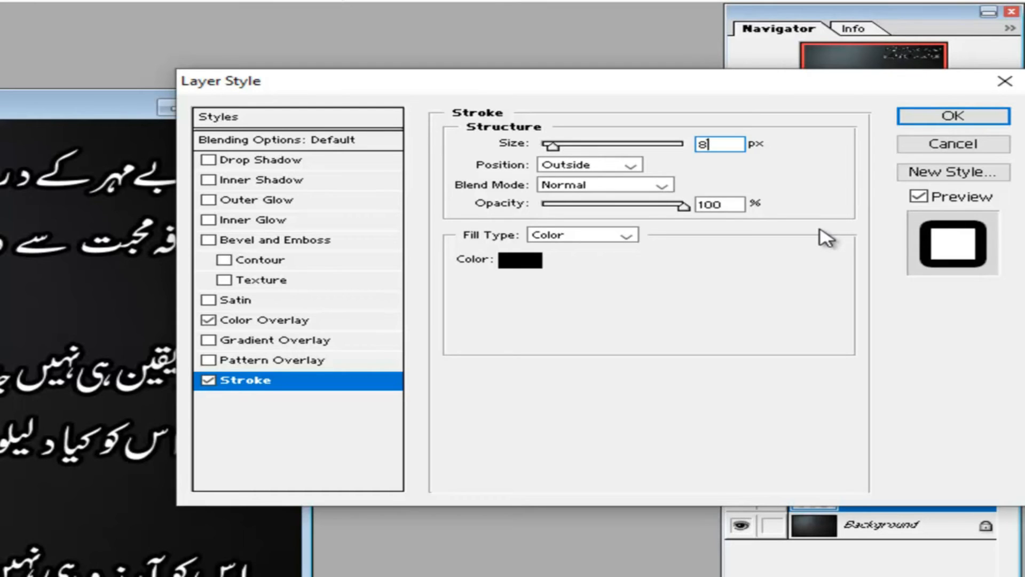
pyautogui.moveTo(713, 144); pyautogui.dragTo(689, 145)
pyautogui.write('7')
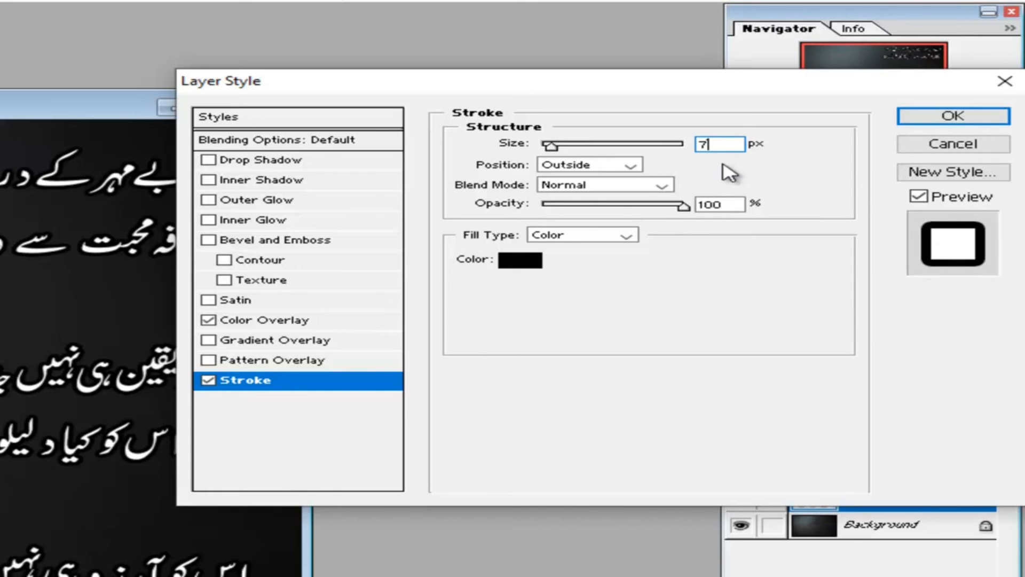
pyautogui.write('6')
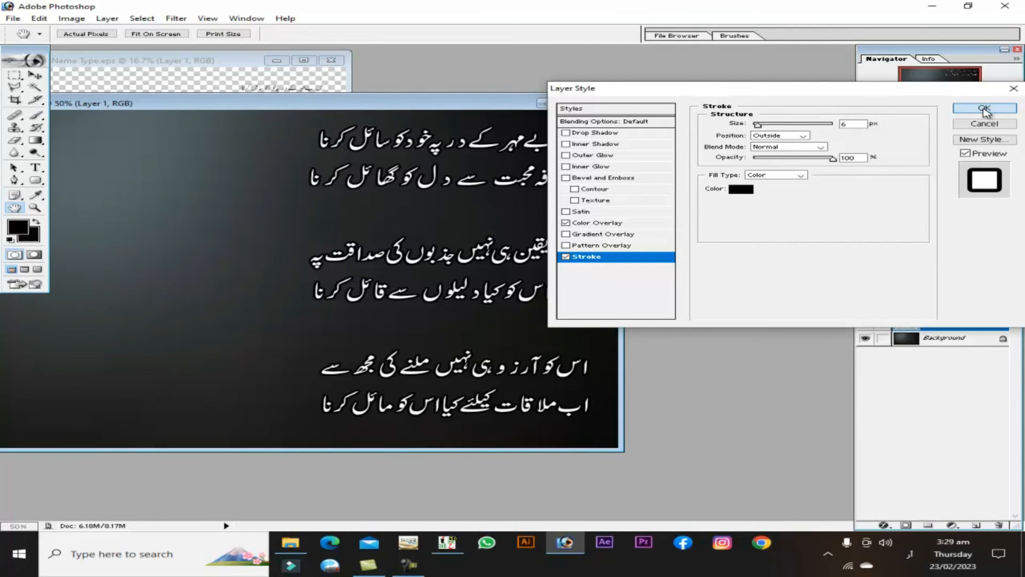
pyautogui.click(985, 109)
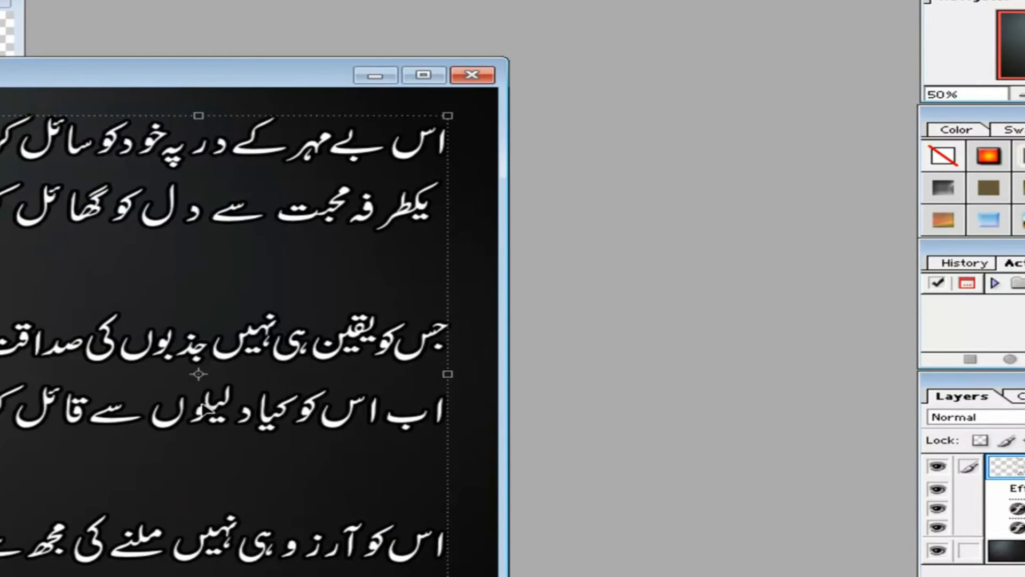
# Nudge the text slightly down and crop the image to its right part containing the Urdu verses
pyautogui.moveTo(202, 404); pyautogui.dragTo(204, 410)
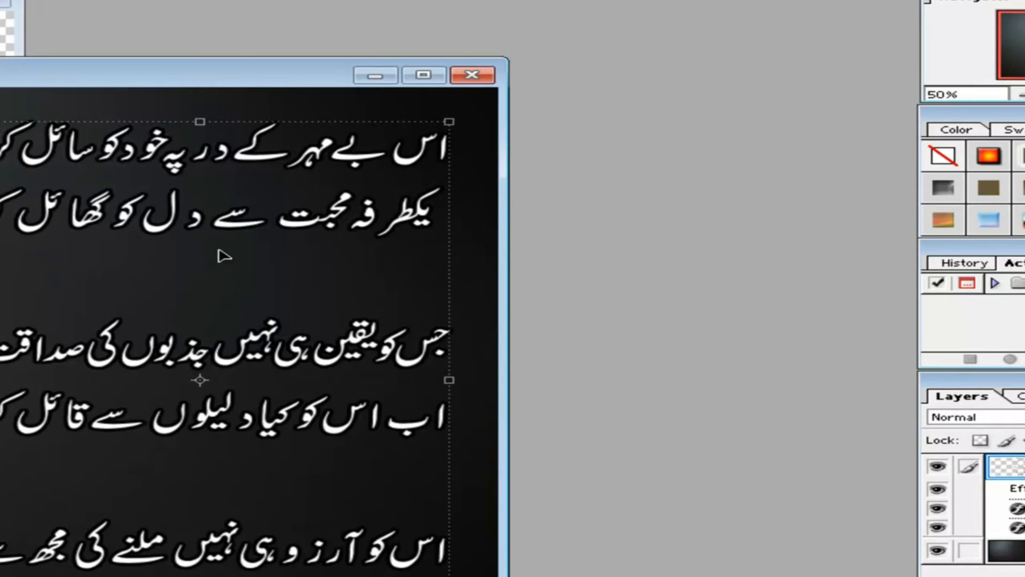
pyautogui.moveTo(222, 80); pyautogui.dragTo(105, 72)
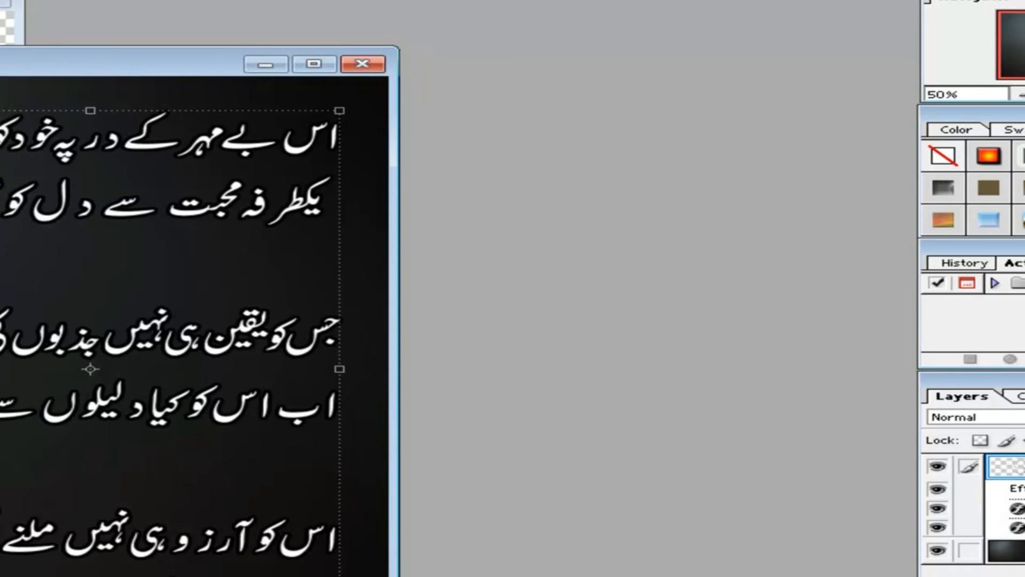
pyautogui.hotkey('ctrl', 'h')
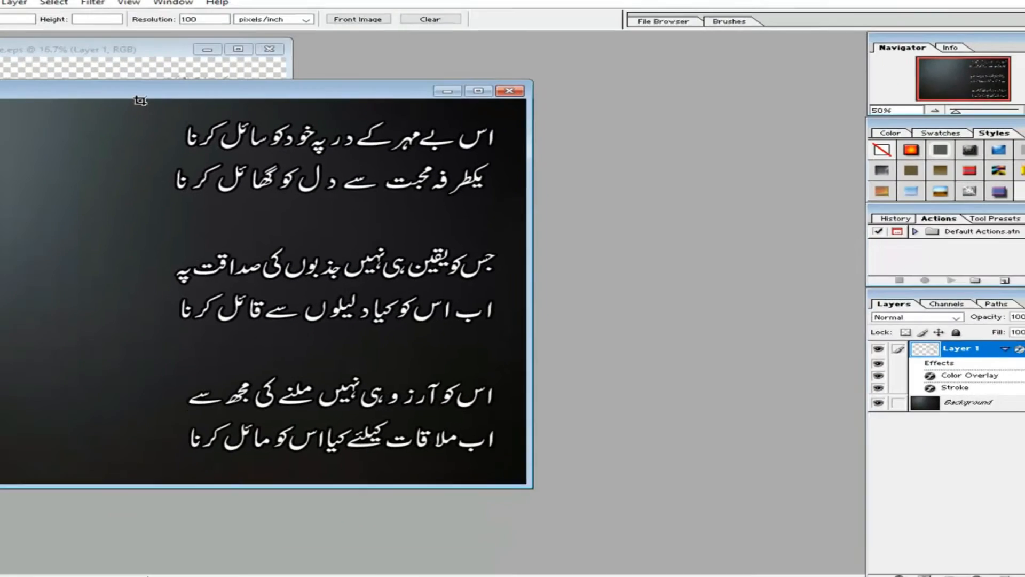
pyautogui.moveTo(218, 104); pyautogui.dragTo(559, 453)
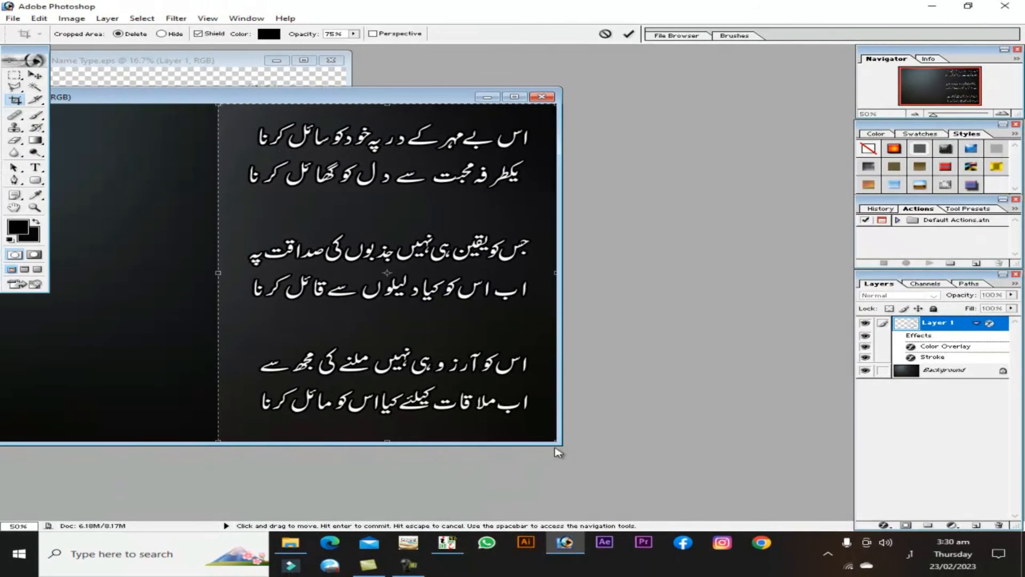
pyautogui.press('Return')
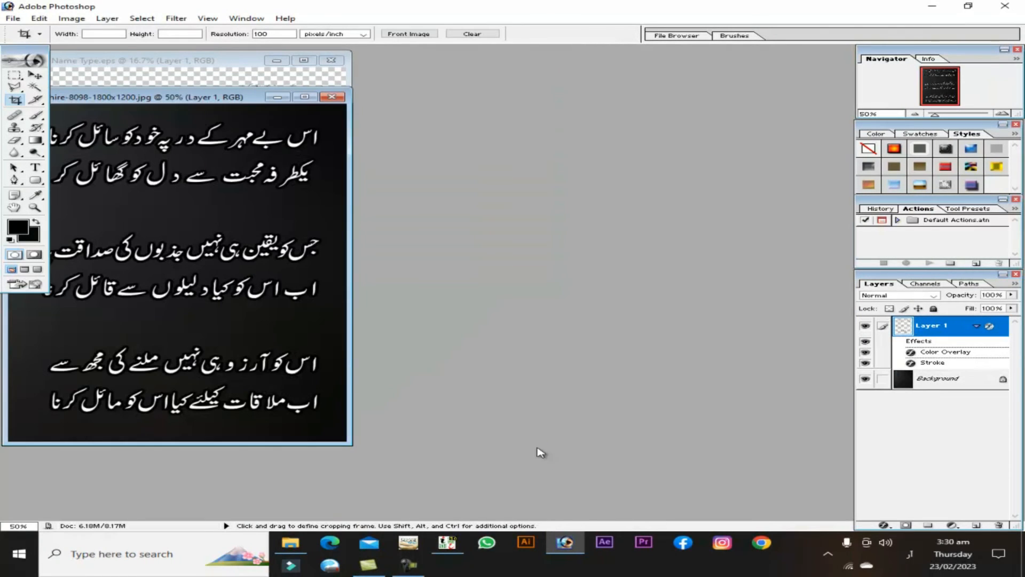
# Save the cropped image to the Desktop as a JPEG copy named My Poet Final
pyautogui.moveTo(201, 97); pyautogui.dragTo(555, 94)
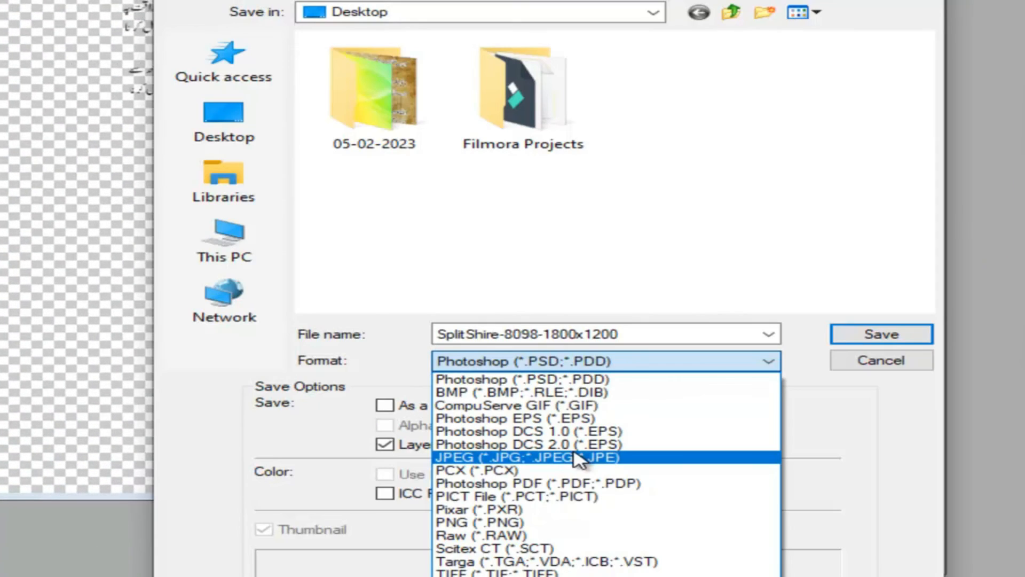
pyautogui.click(539, 457)
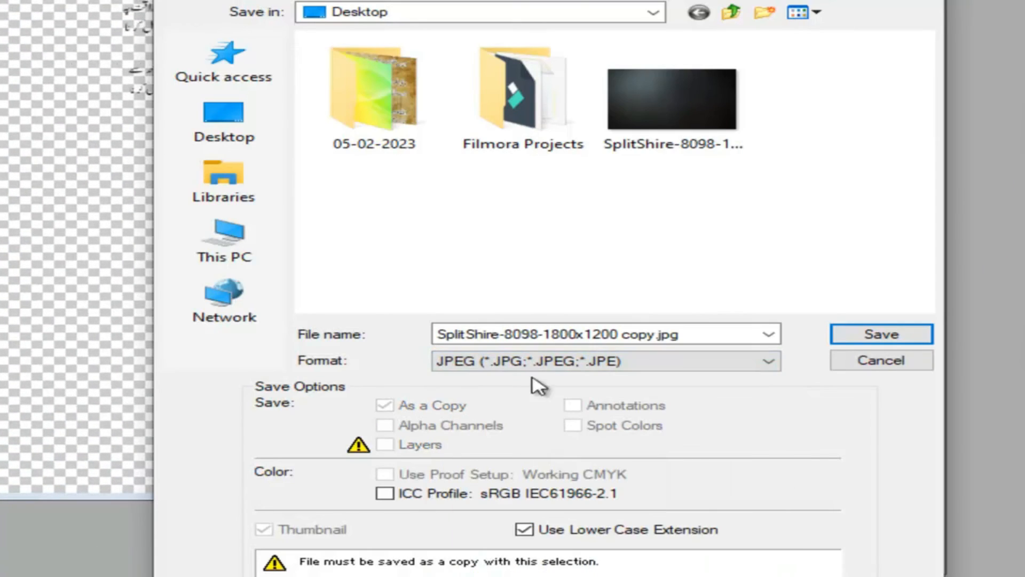
pyautogui.click(234, 130)
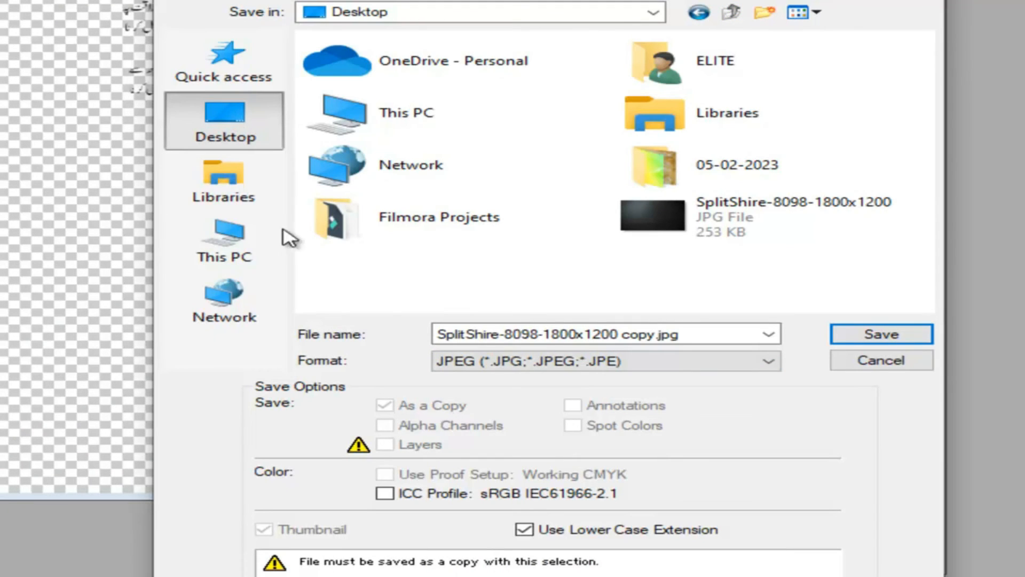
pyautogui.doubleClick(576, 334)
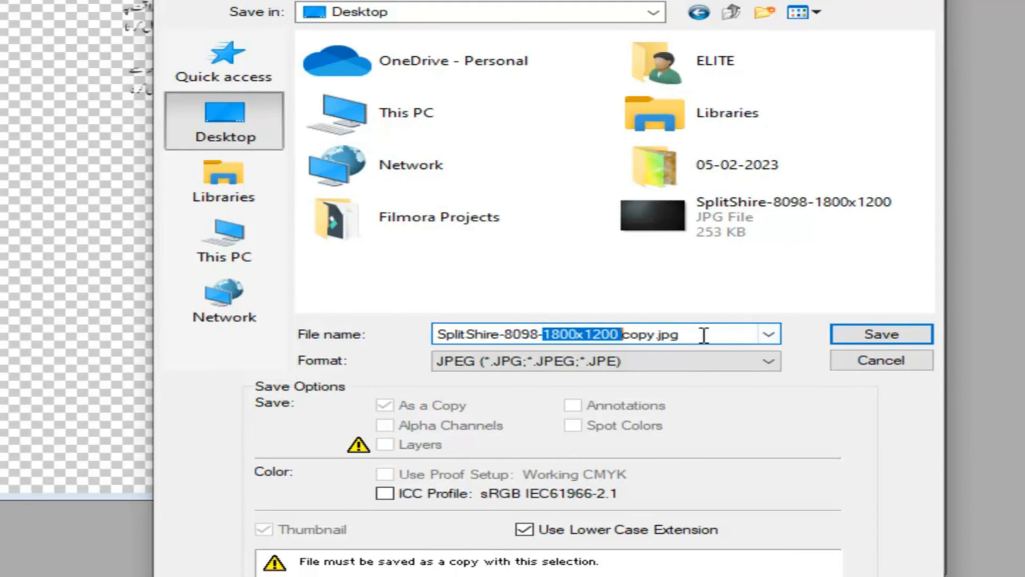
pyautogui.hotkey('ctrl', 'a')
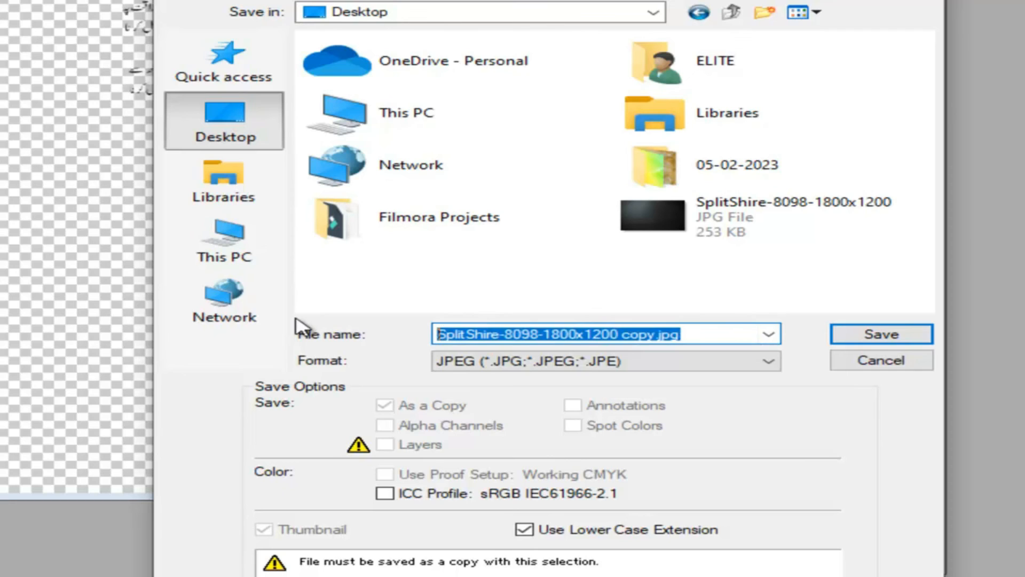
pyautogui.press('BackSpace')
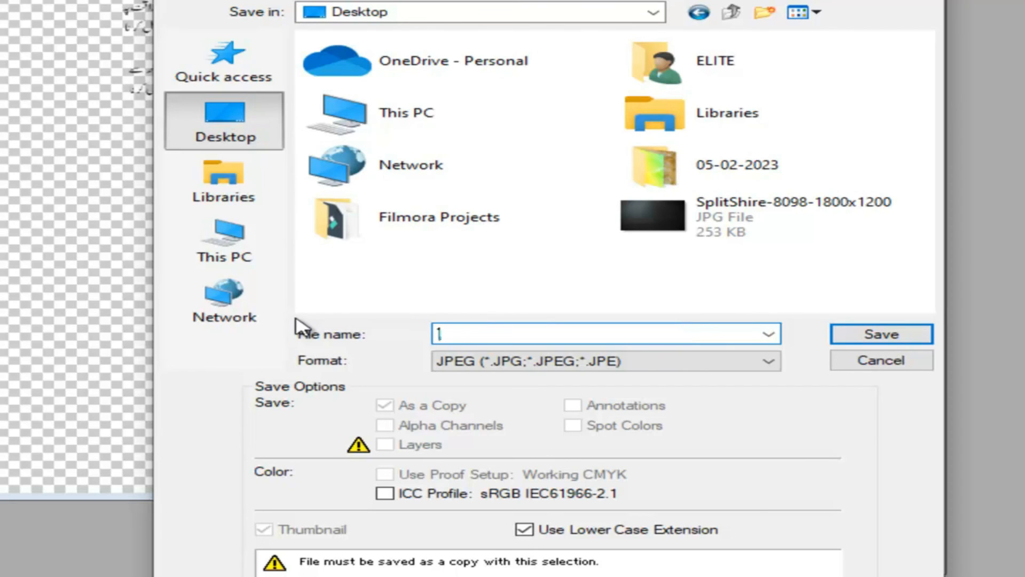
pyautogui.press('BackSpace')
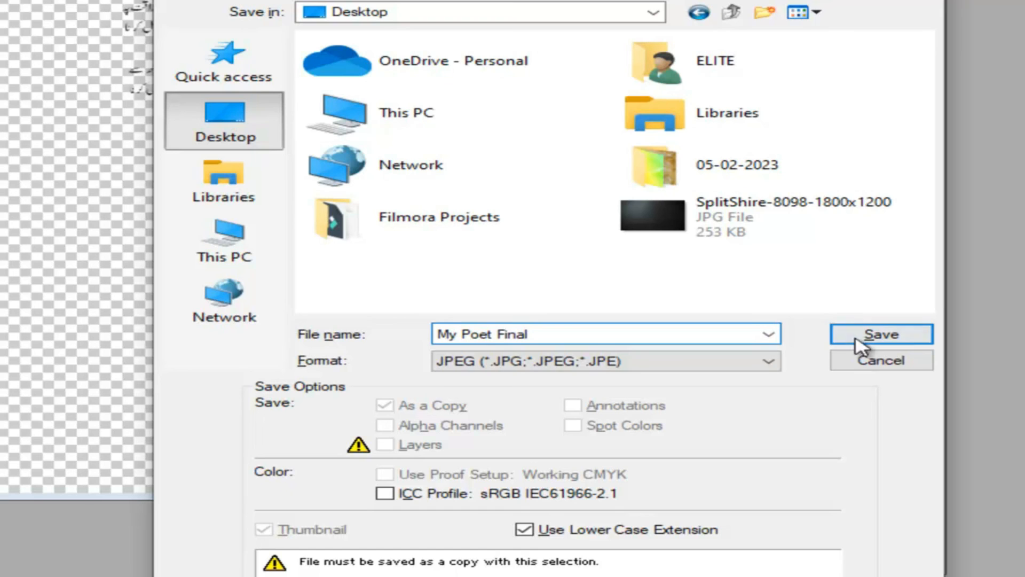
pyautogui.click(881, 336)
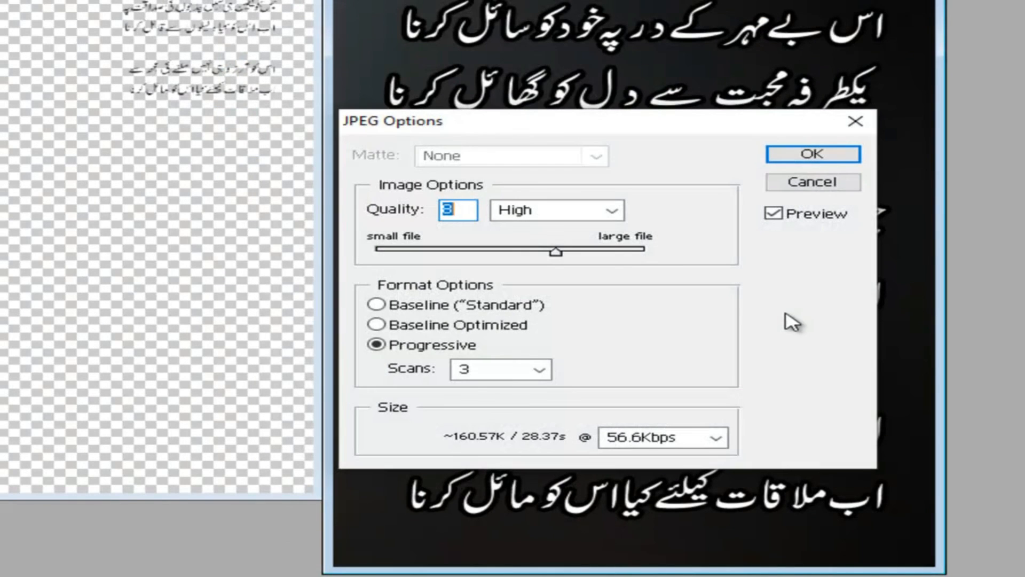
# Set the JPEG quality to 12 (Maximum) with the Baseline ("Standard") format and confirm the export
pyautogui.moveTo(556, 252); pyautogui.dragTo(723, 256)
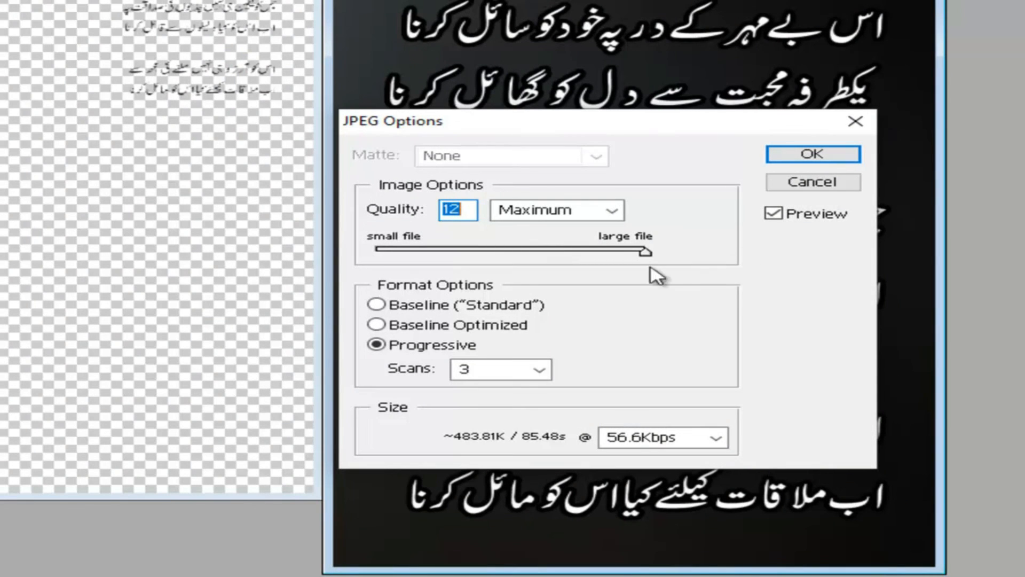
pyautogui.click(379, 306)
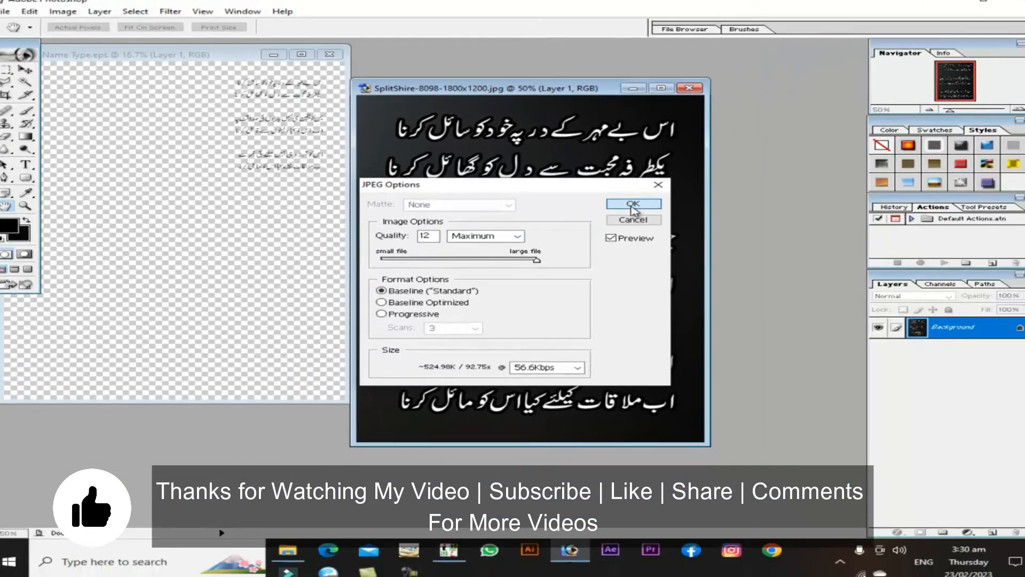
pyautogui.click(809, 156)
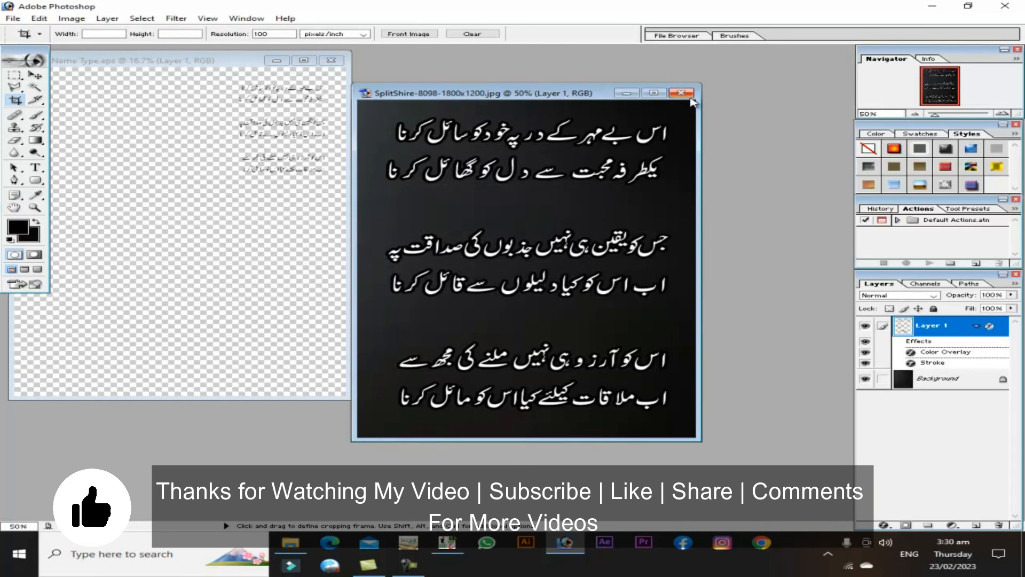
# Close the SplitShire background image and the Urdu text EPS document without saving changes
pyautogui.click(687, 95)
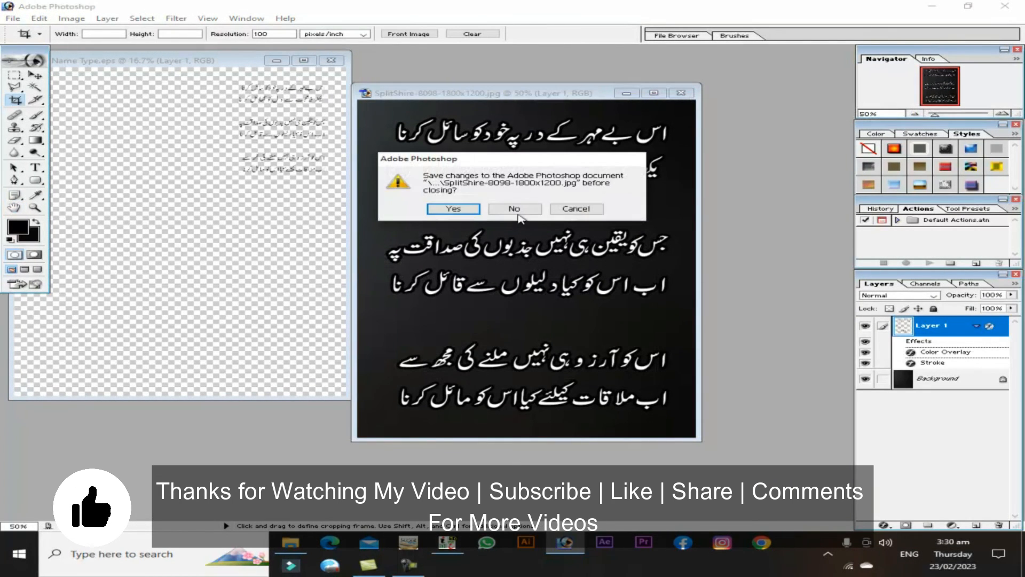
pyautogui.click(332, 61)
pyautogui.click(514, 206)
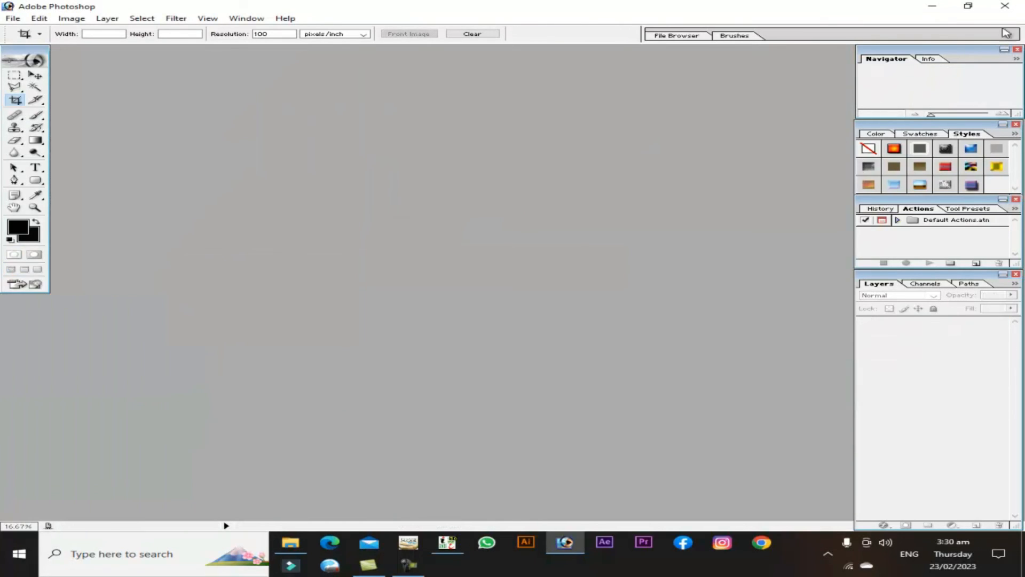